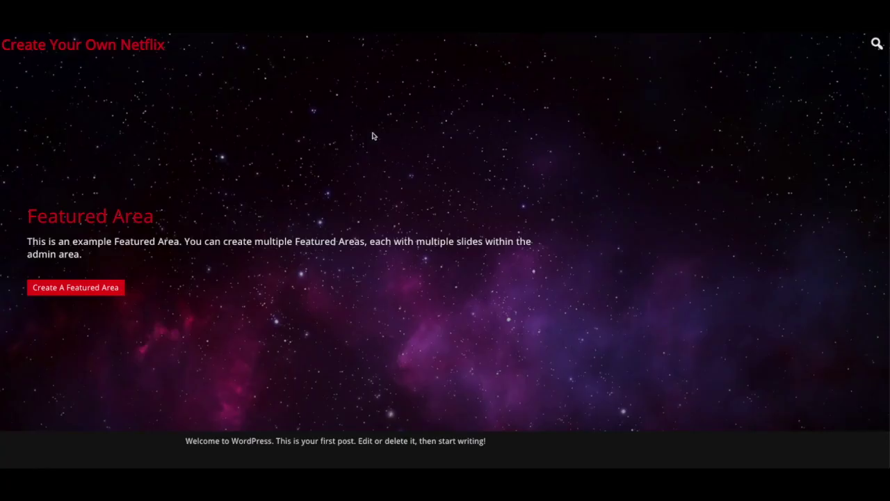
scroll(373, 136, down, 2)
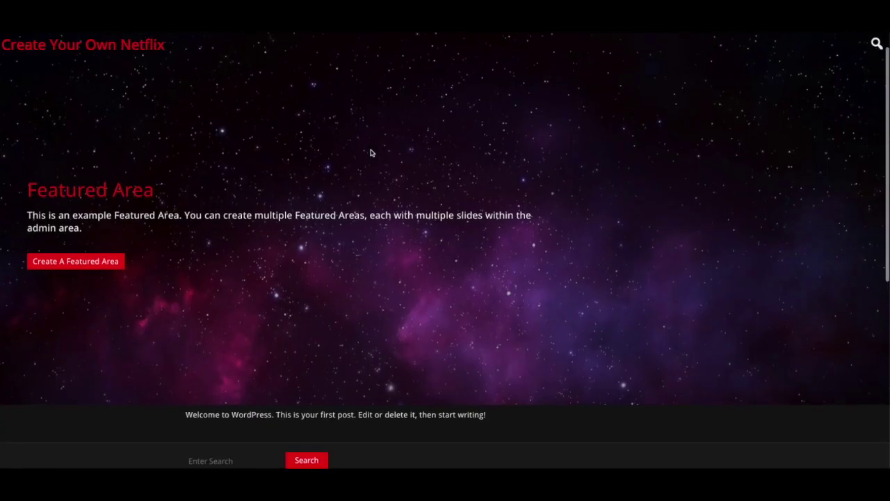
scroll(370, 151, up, 2)
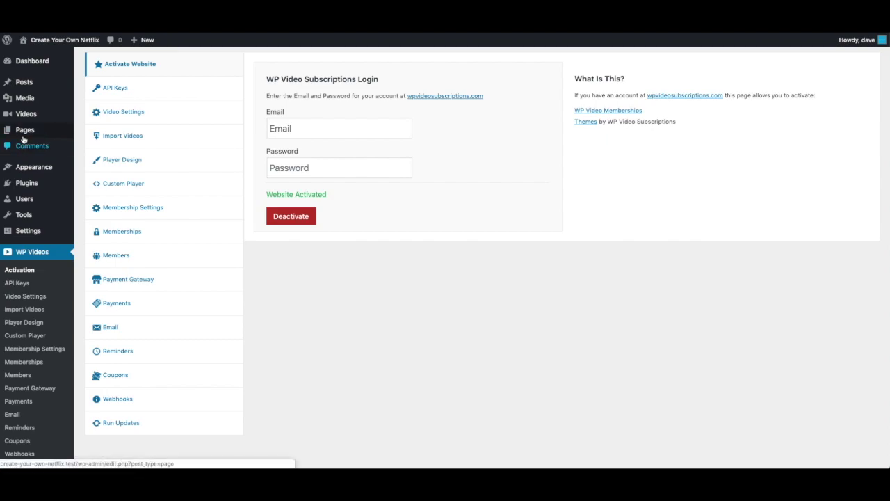
Add a new slider to the site's Featured Area and title it "Home Slider"
mouse_move(22, 140)
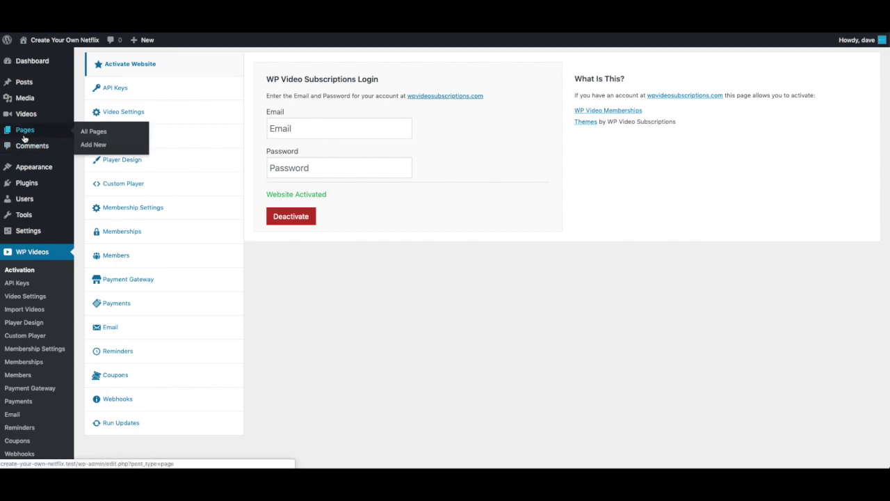
scroll(48, 369, down, 2)
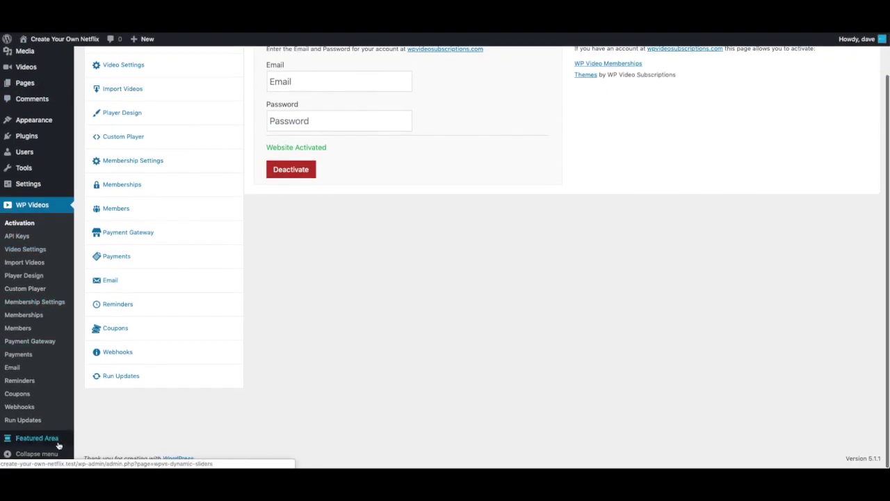
click(41, 441)
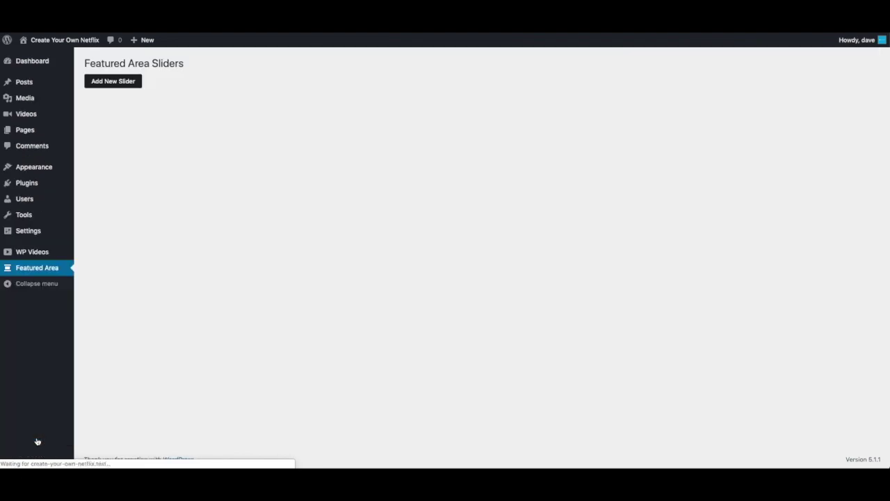
click(120, 82)
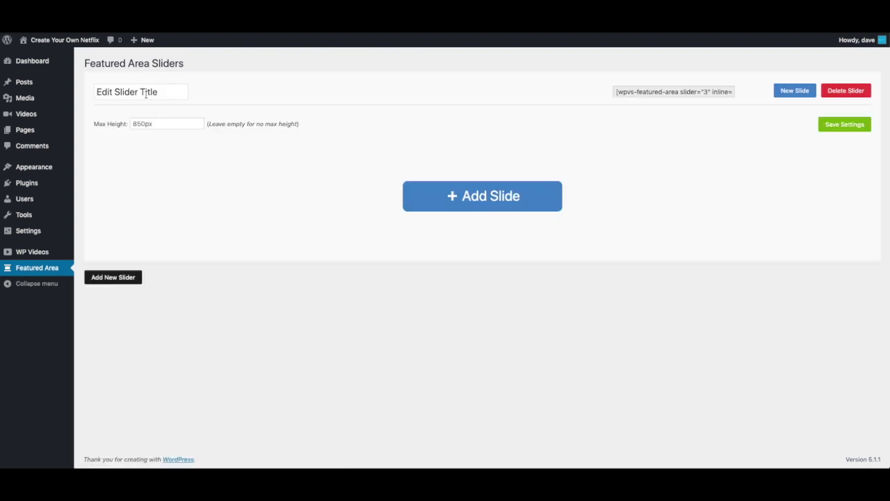
triple_click(146, 94)
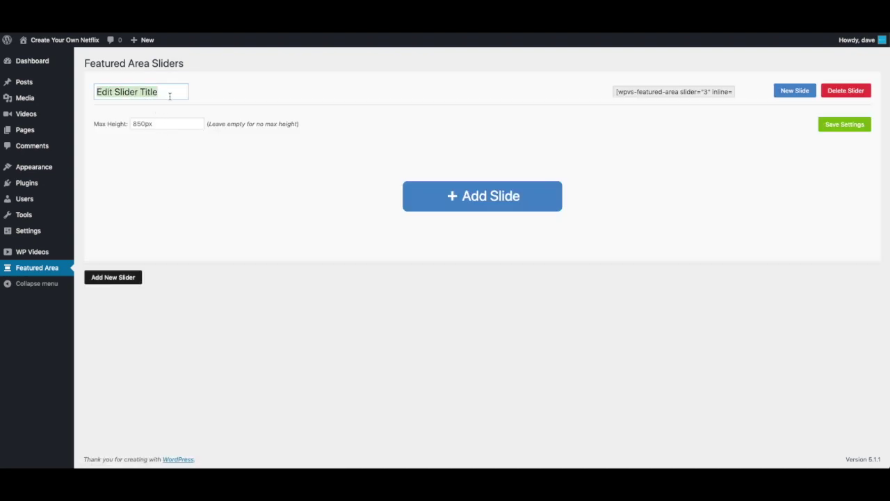
text(Home Slider)
click(204, 95)
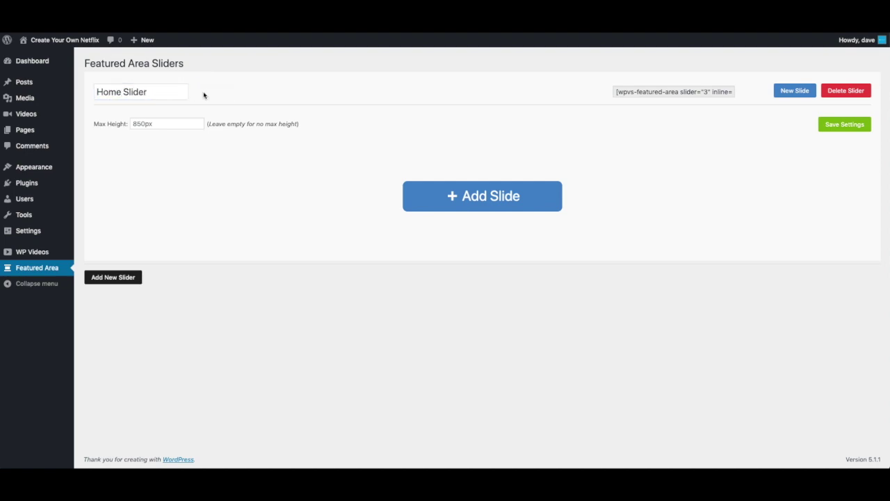
Add a slide to the Home Slider and open its settings together with the video background options
click(469, 201)
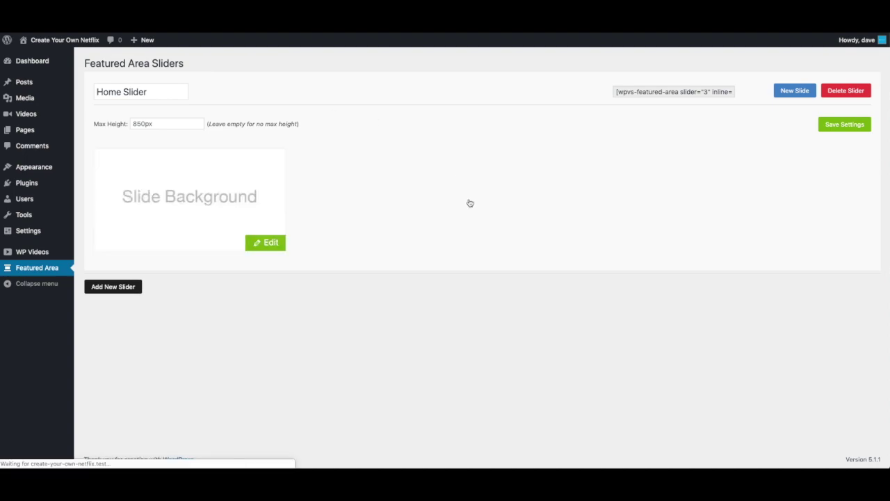
click(265, 243)
scroll(309, 204, down, 2)
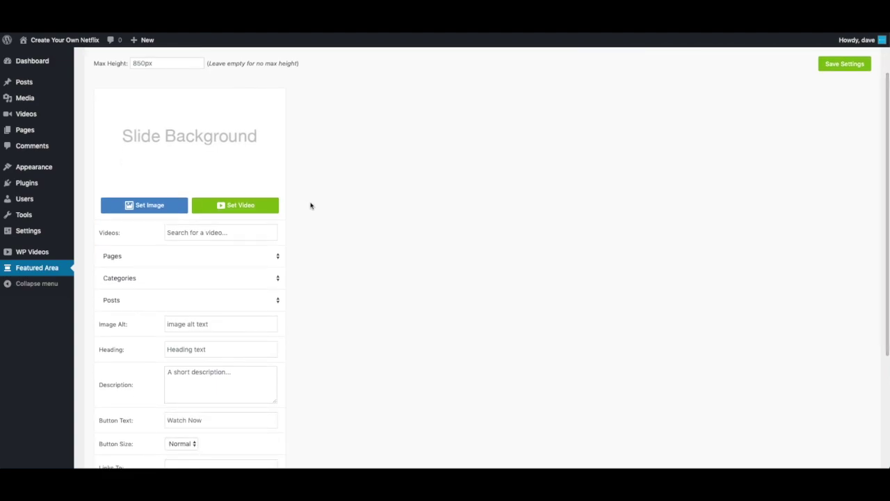
click(232, 207)
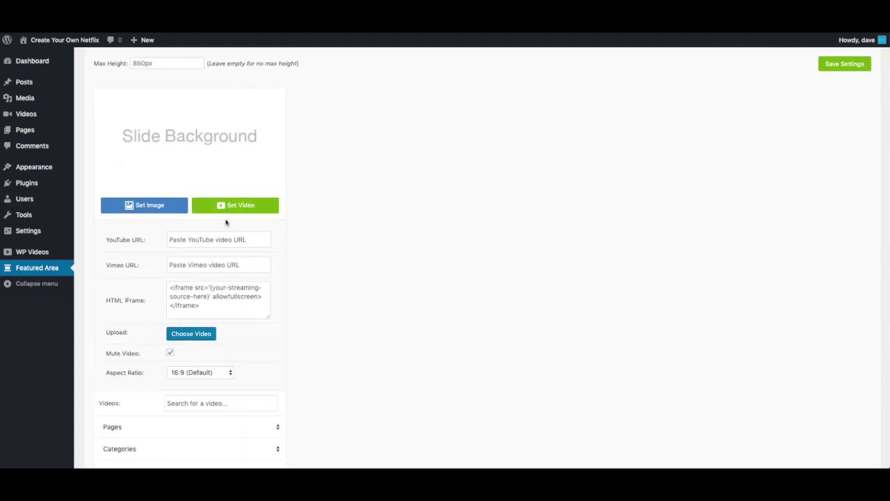
Upload featured-example.jpg to the media library and set it as the slide's background image
click(145, 204)
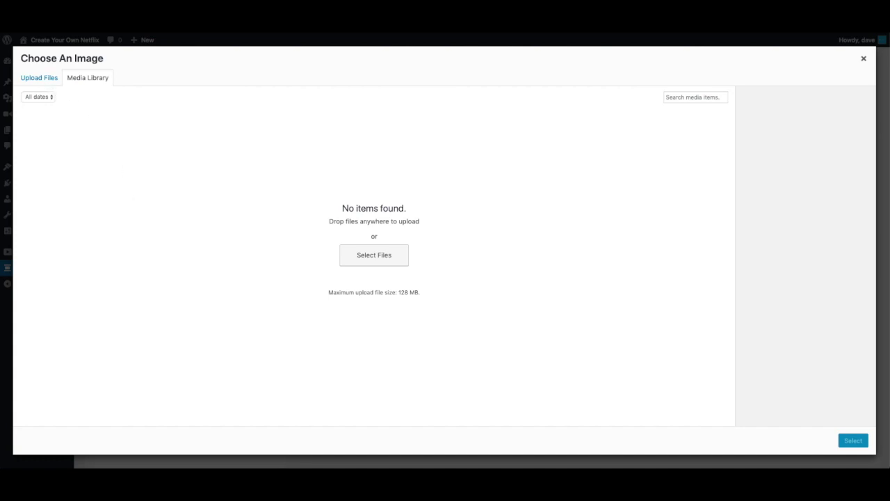
click(38, 78)
drag(7, 278, 283, 208)
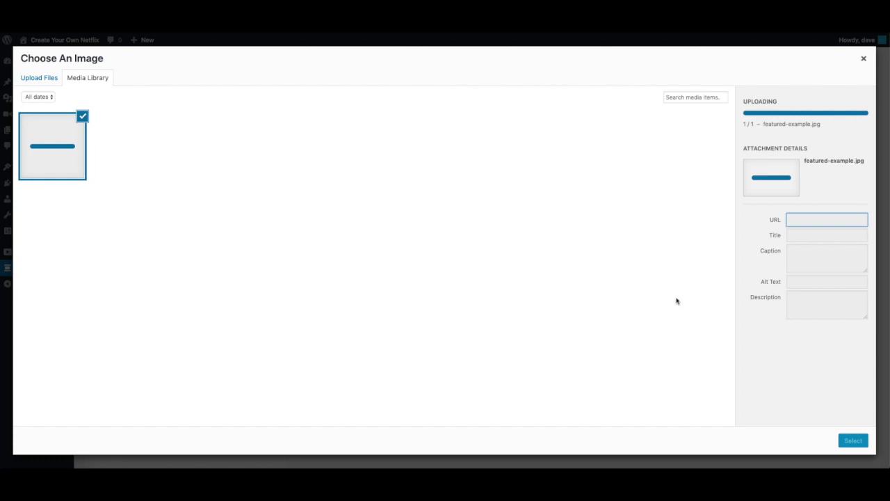
click(854, 440)
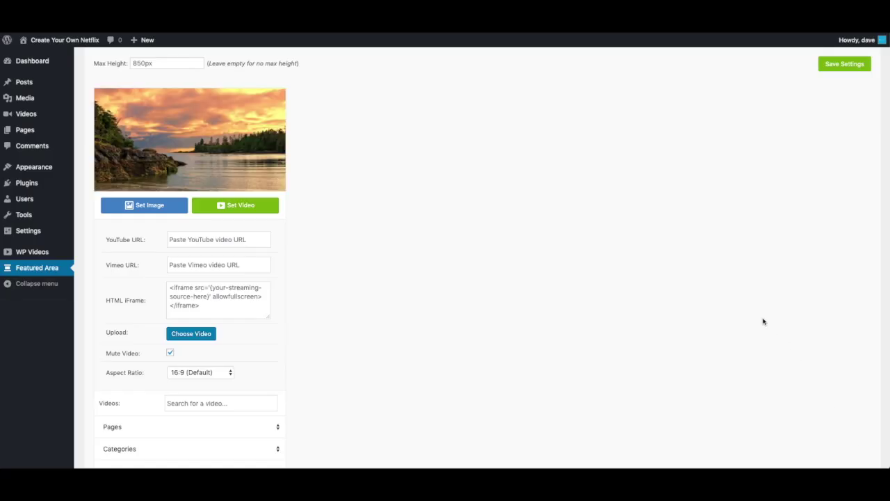
Set the slide's heading to "Heading" and its description to "Checkout my new video website!"
scroll(308, 266, down, 3)
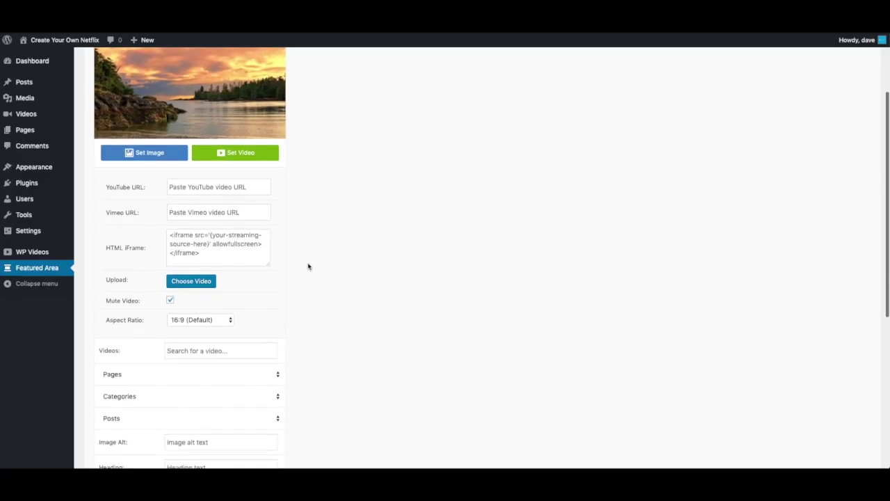
click(239, 303)
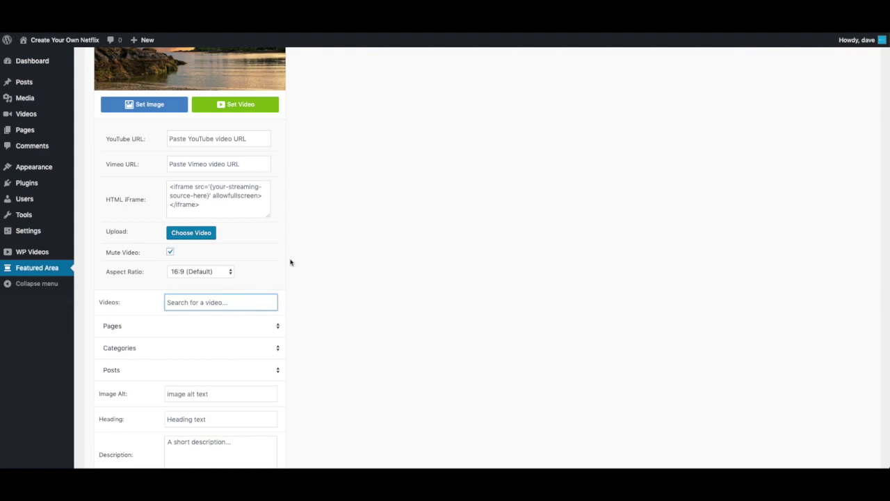
scroll(306, 244, down, 2)
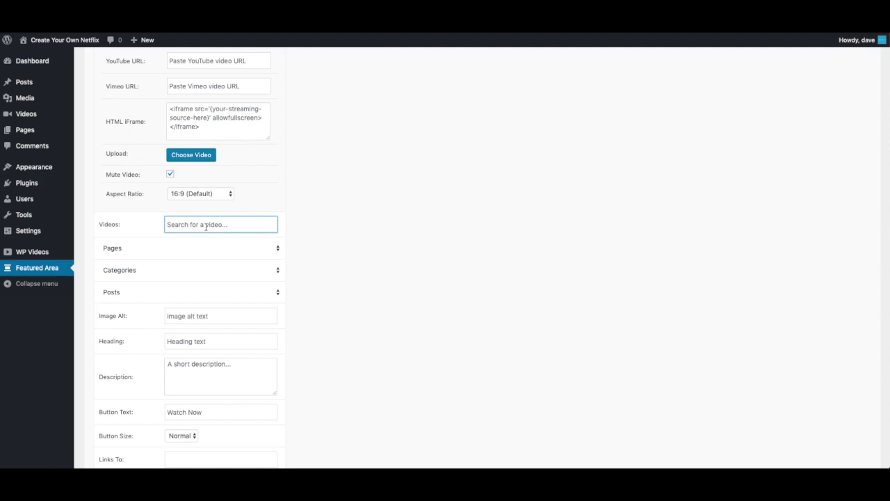
scroll(188, 255, down, 2)
click(183, 261)
text(Heading)
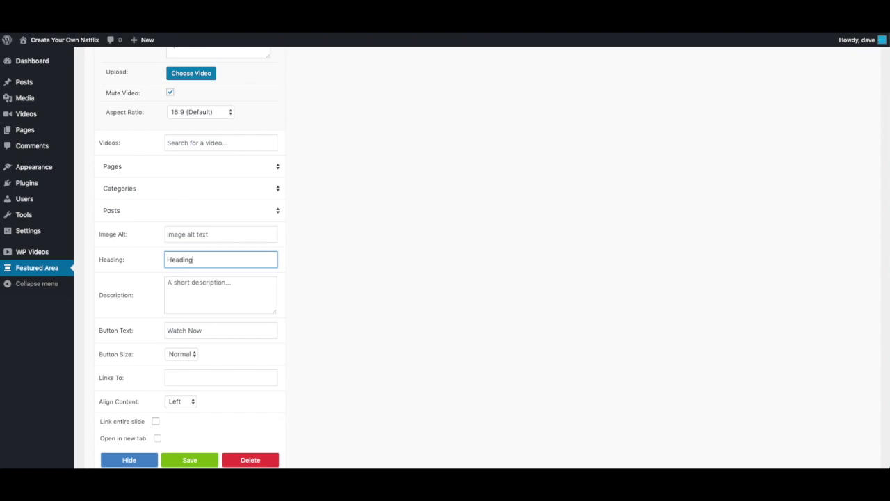
click(209, 292)
text(Checkout my new video website!)
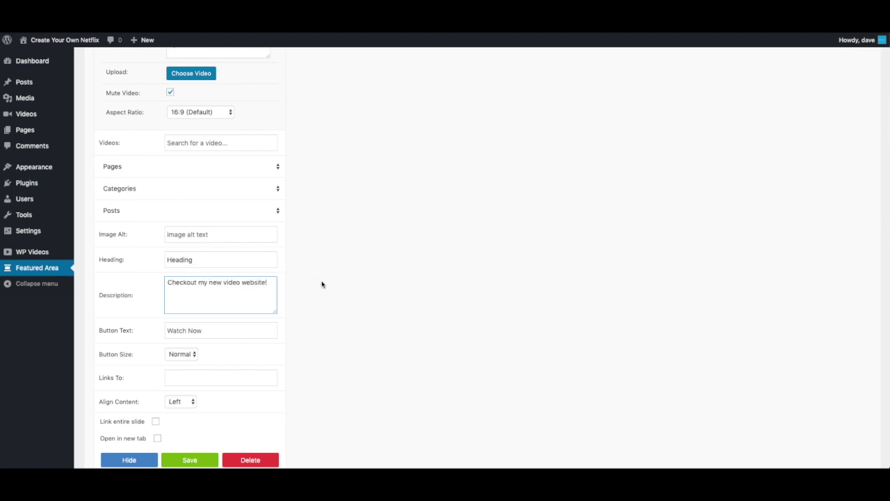
click(322, 285)
Set the slide's button text to "Watch Now" and check the available button sizes
scroll(321, 289, down, 2)
click(208, 271)
text(Watch Now)
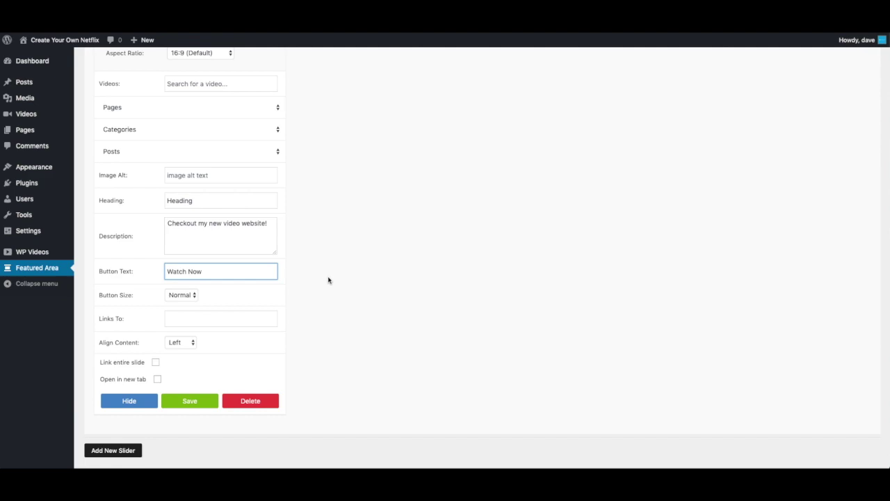
click(328, 278)
scroll(215, 286, down, 1)
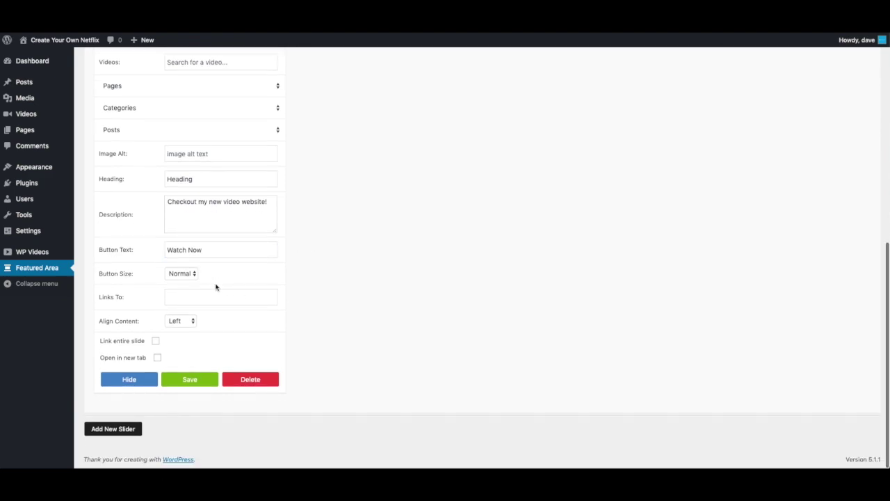
click(191, 274)
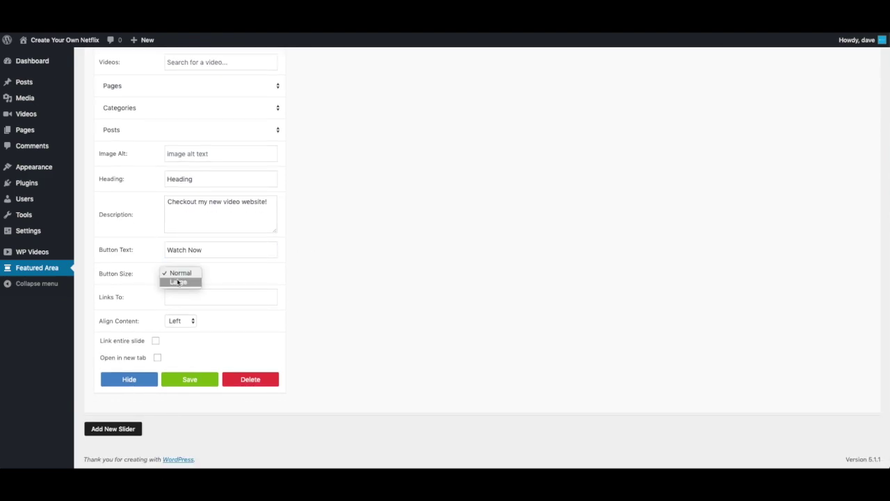
click(232, 311)
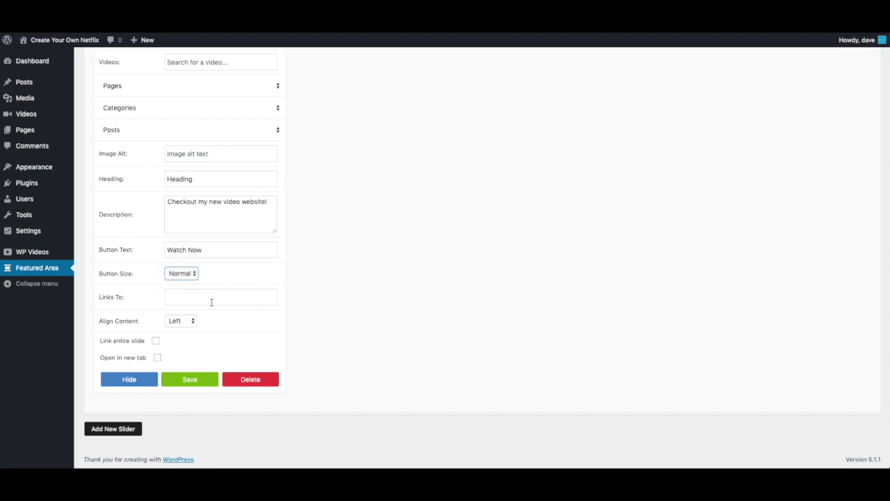
Set the slide's button link to /account
click(212, 300)
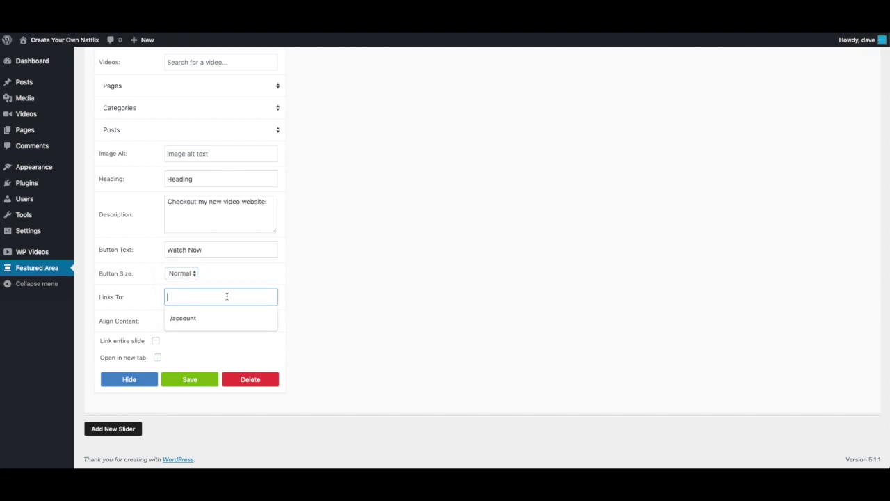
scroll(312, 272, up, 2)
scroll(313, 274, down, 1)
click(189, 126)
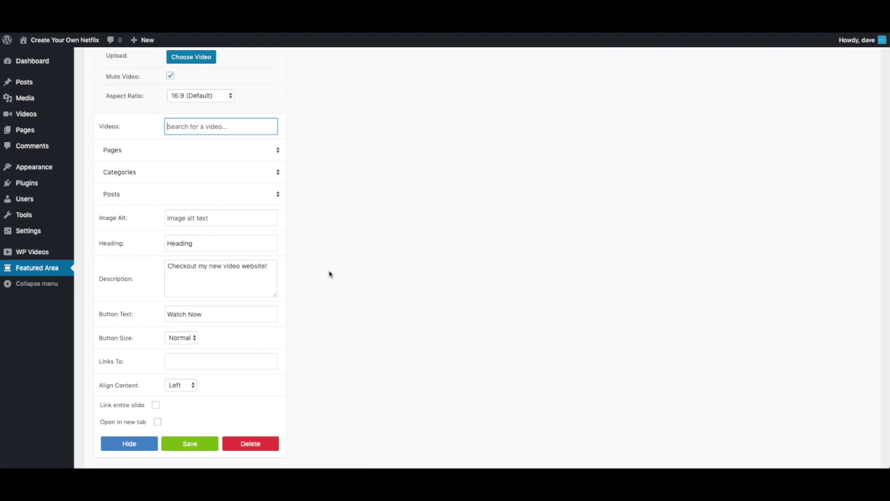
scroll(327, 272, down, 2)
click(232, 299)
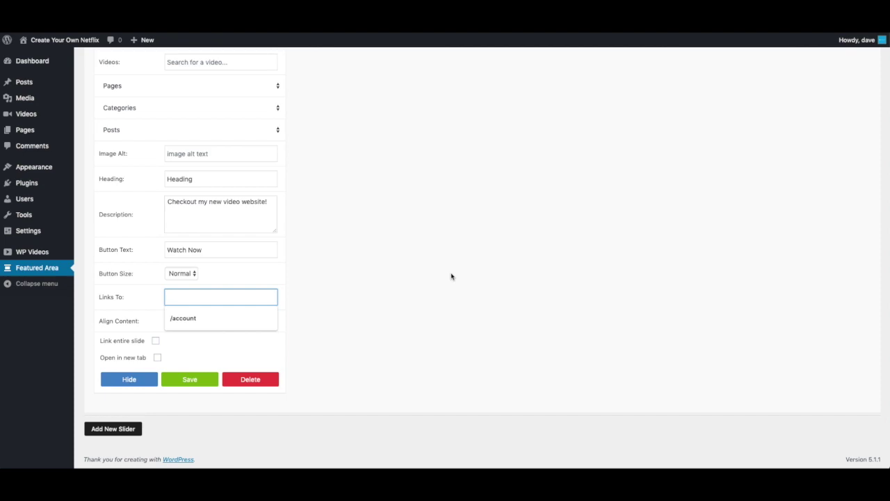
click(183, 319)
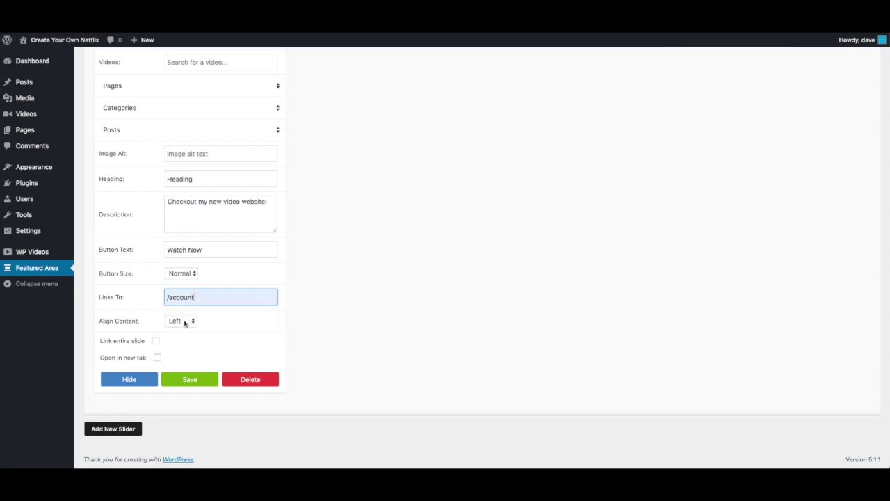
Check the slide's content alignment options and save the slide
scroll(298, 292, down, 1)
click(189, 323)
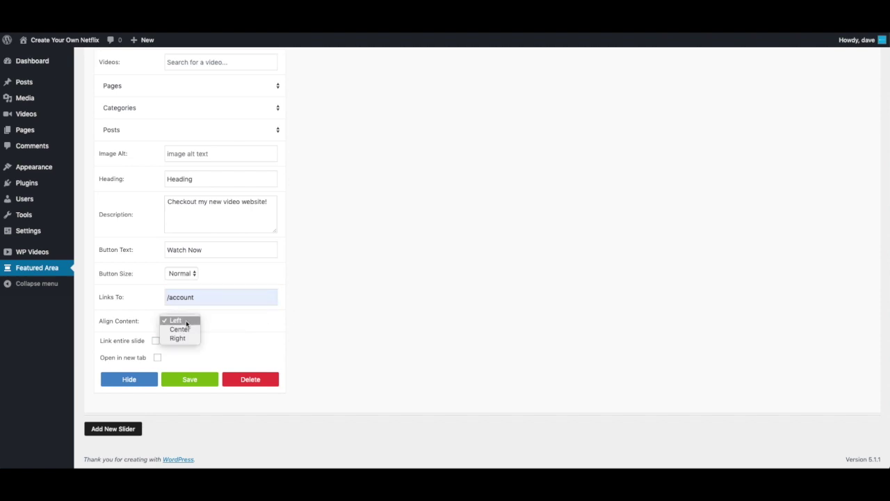
click(306, 325)
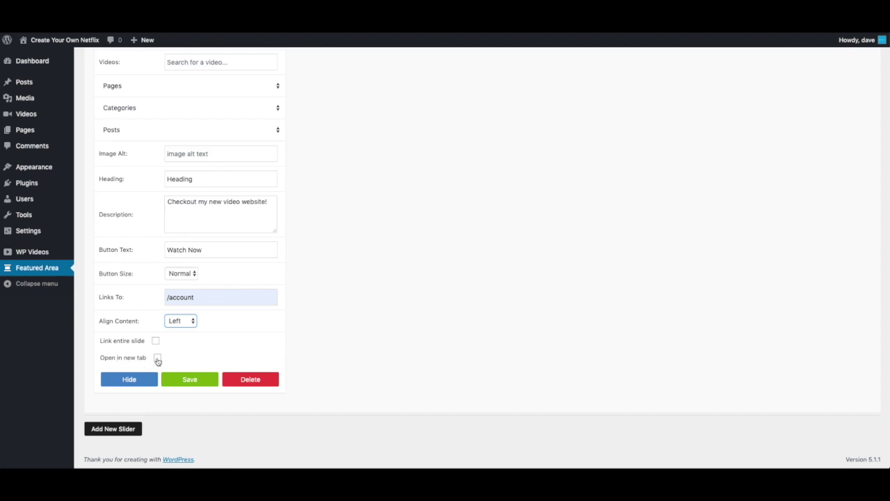
click(184, 378)
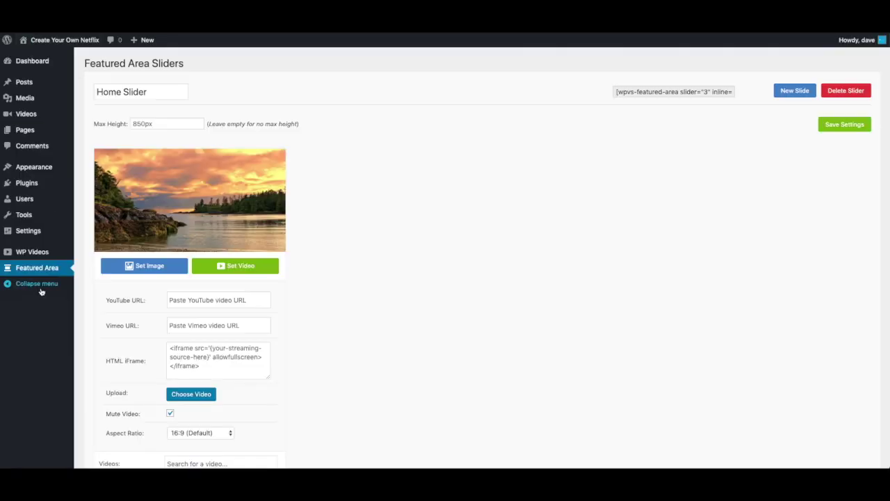
Open the existing Sample Page for editing from the site's list of pages
mouse_move(49, 131)
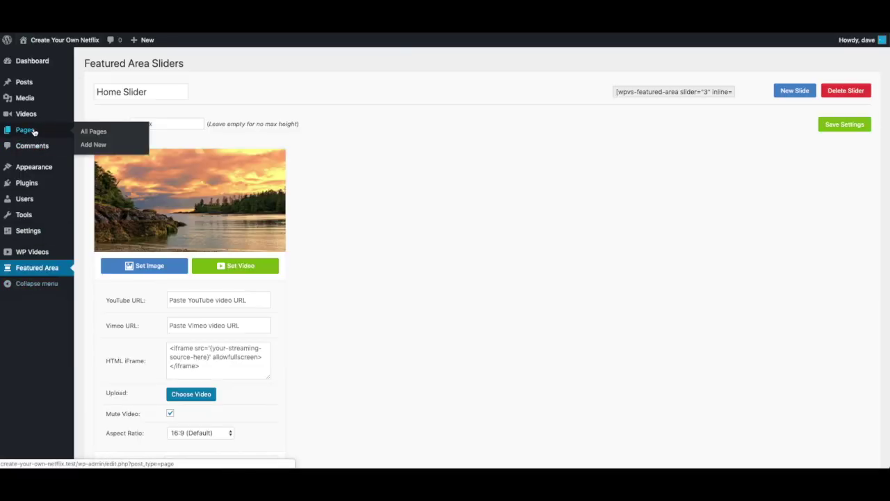
mouse_move(71, 165)
scroll(70, 164, down, 1)
scroll(42, 125, up, 1)
click(35, 136)
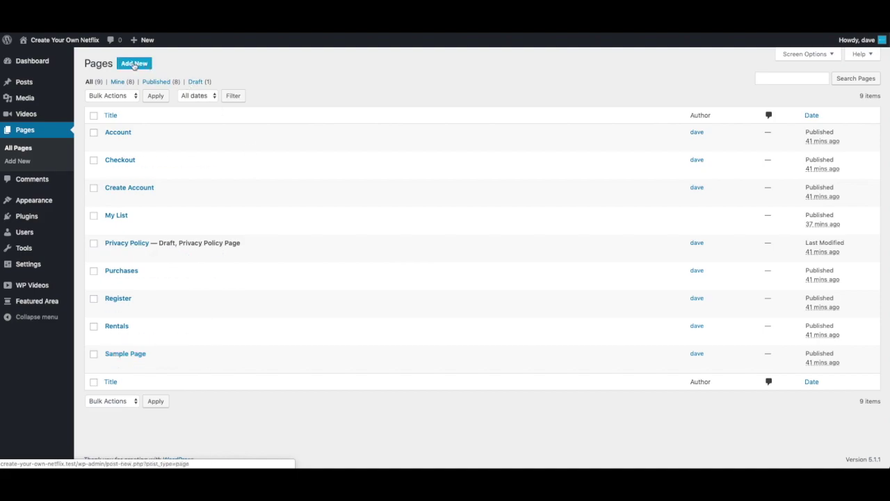
mouse_move(110, 366)
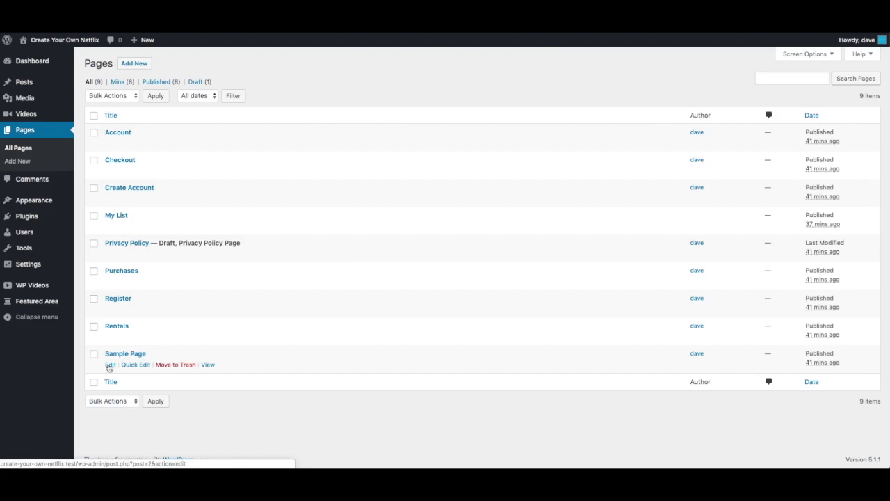
click(110, 365)
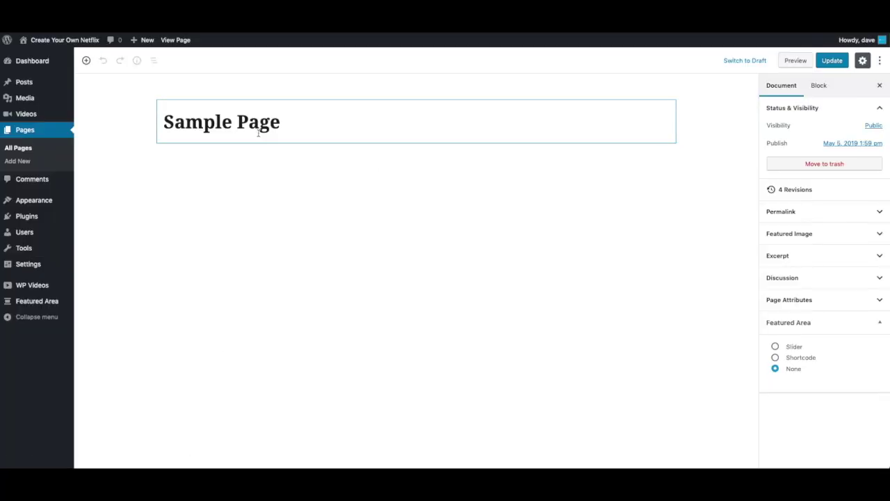
Retitle the Sample Page as "Home" and change its permalink slug to "home"
triple_click(254, 129)
text(Home)
click(365, 169)
click(437, 105)
click(666, 91)
key(ctrl+a)
text(home)
click(660, 90)
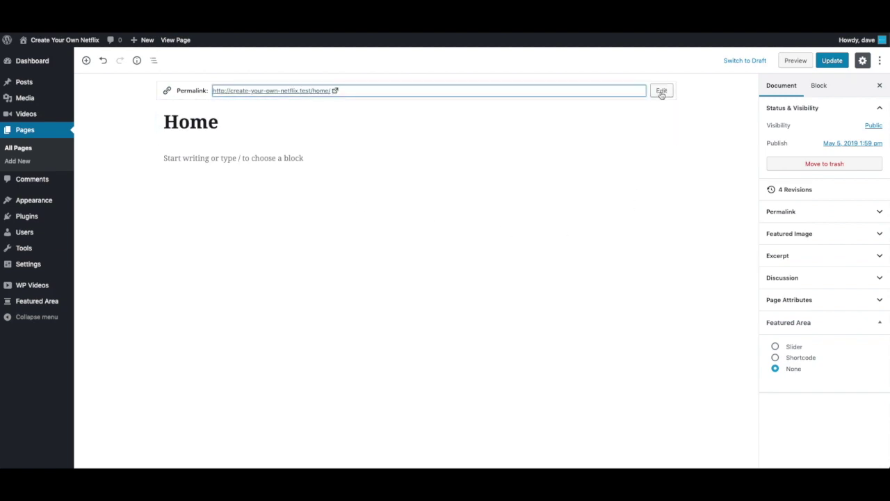
Set the Home page's featured area to Slider using Home Slider and update the page
click(830, 62)
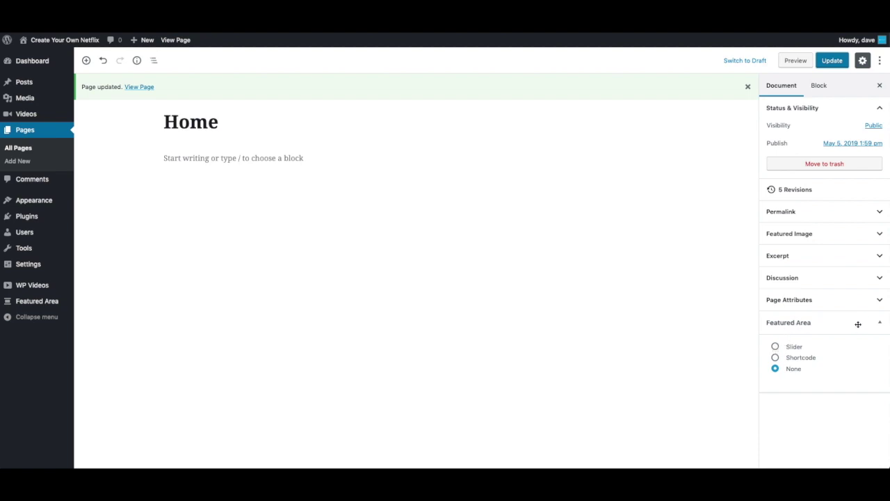
click(776, 347)
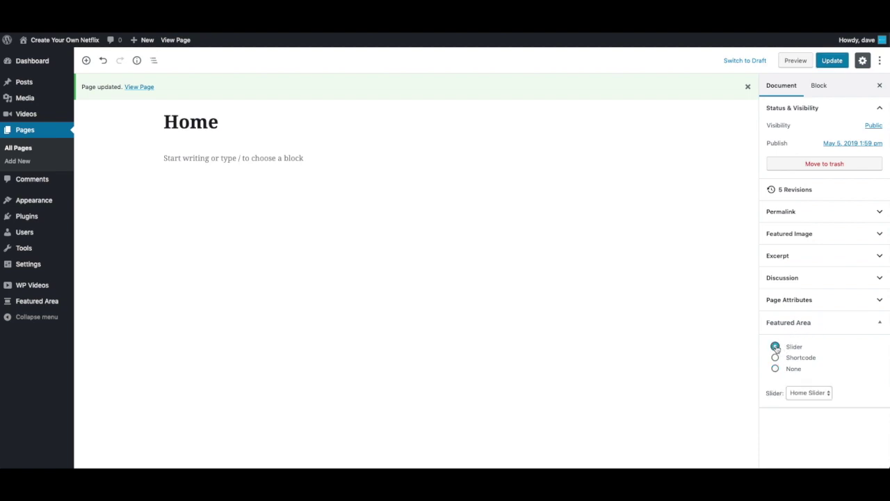
click(809, 396)
click(806, 413)
click(851, 399)
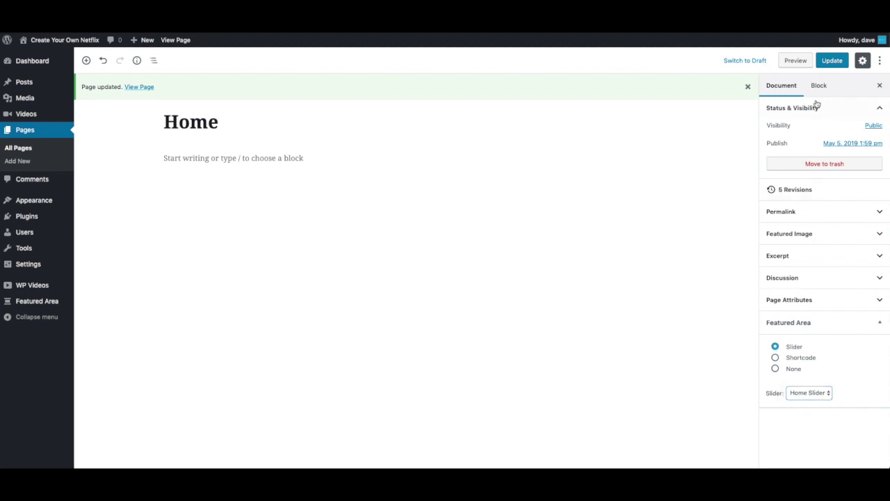
click(829, 62)
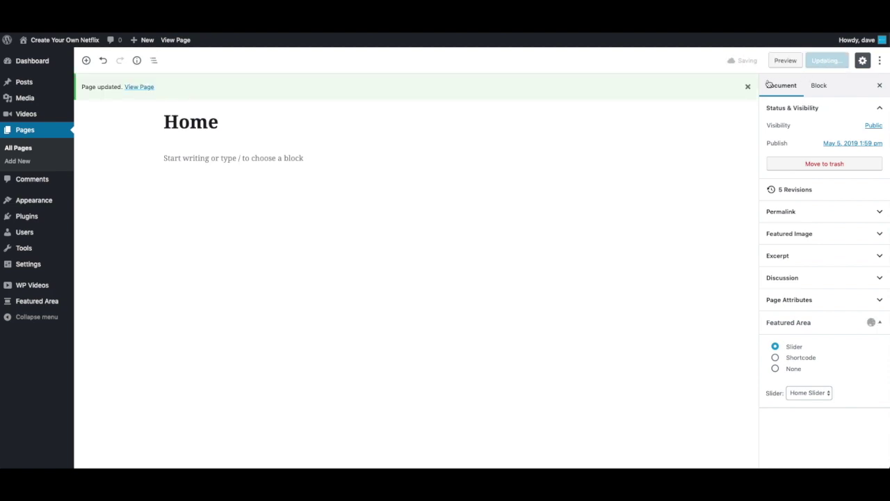
click(749, 87)
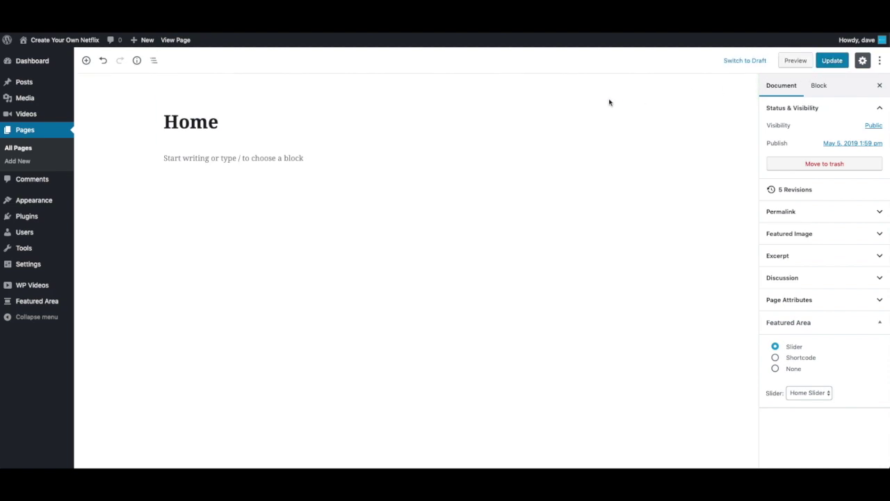
Save Home as the site's static homepage in the reading settings and reload the live site to check it
mouse_move(33, 264)
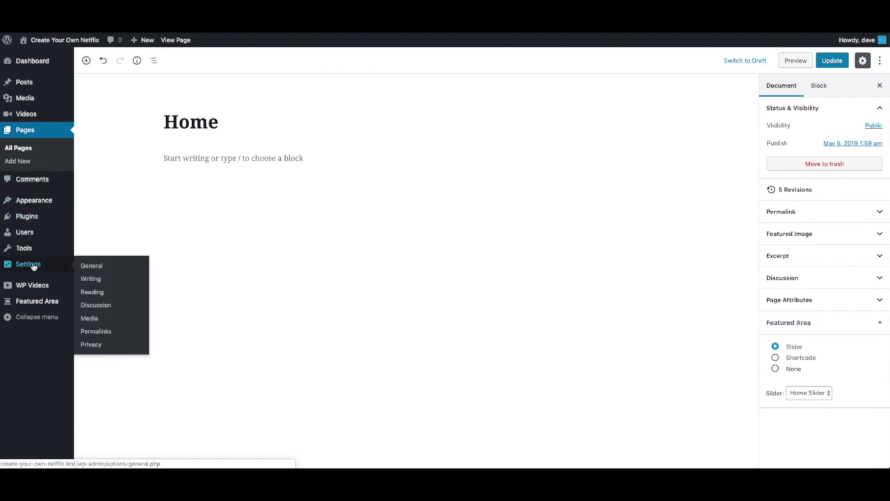
click(97, 295)
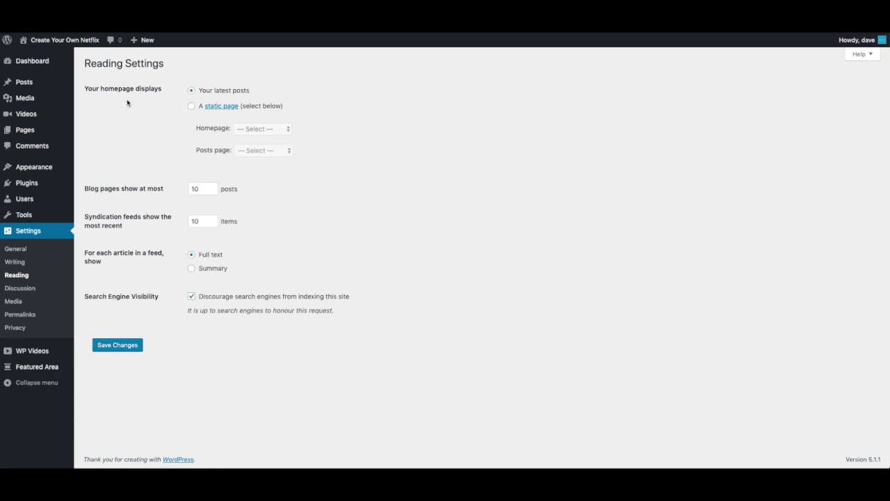
click(192, 105)
click(249, 130)
click(244, 165)
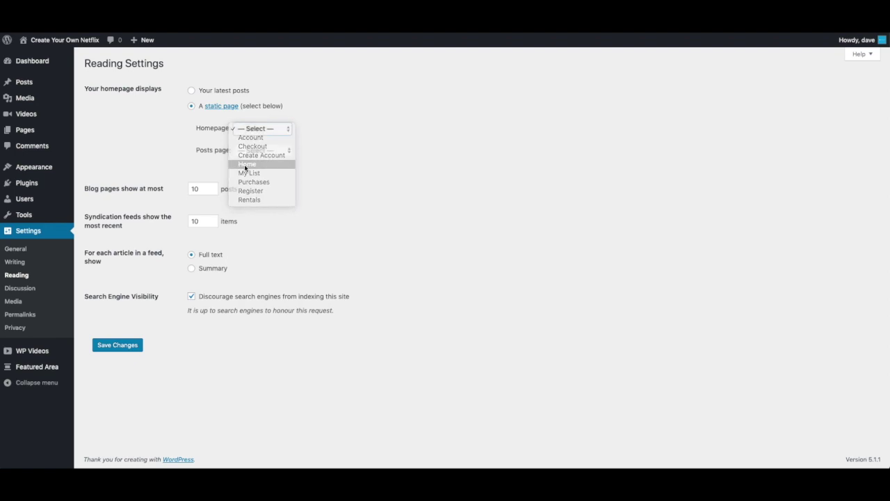
click(115, 345)
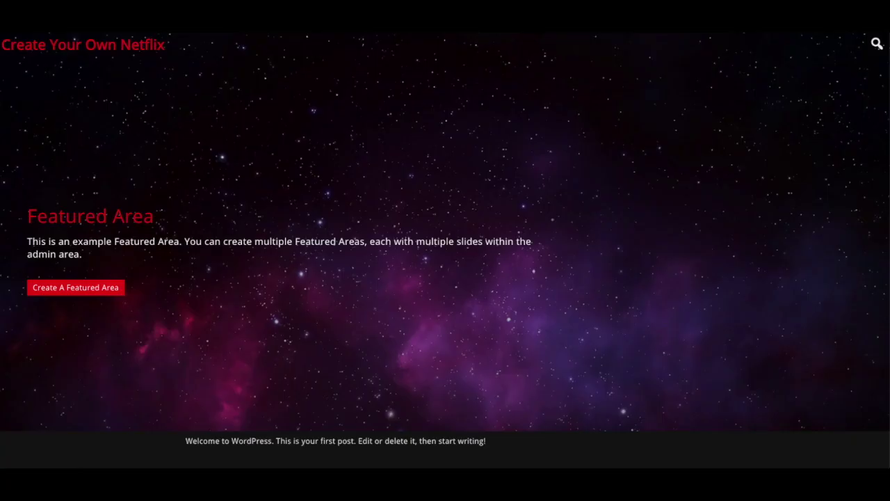
key(F5)
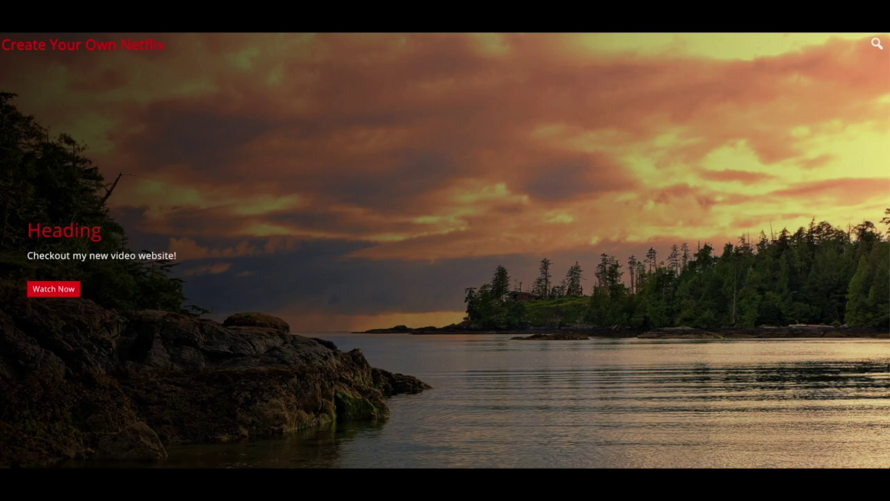
key(alt+Left)
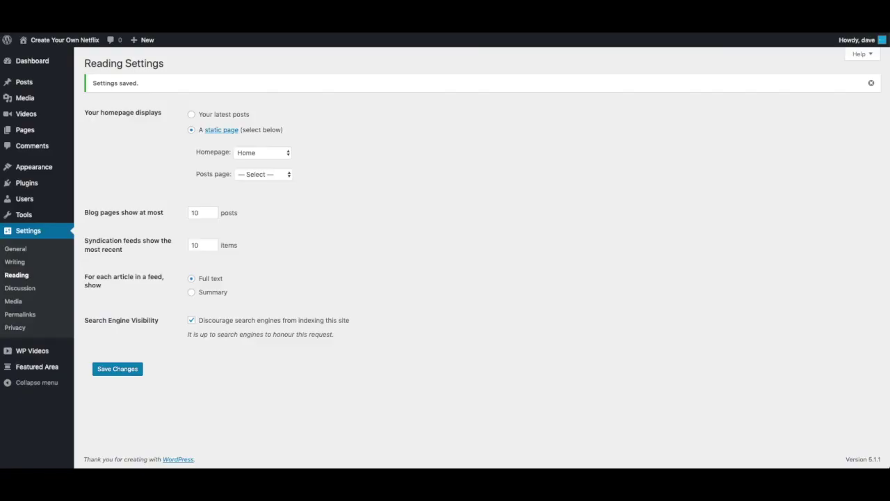
Keep the toolbar turned off for viewing the site in the administrator's user profile and update the profile
click(31, 205)
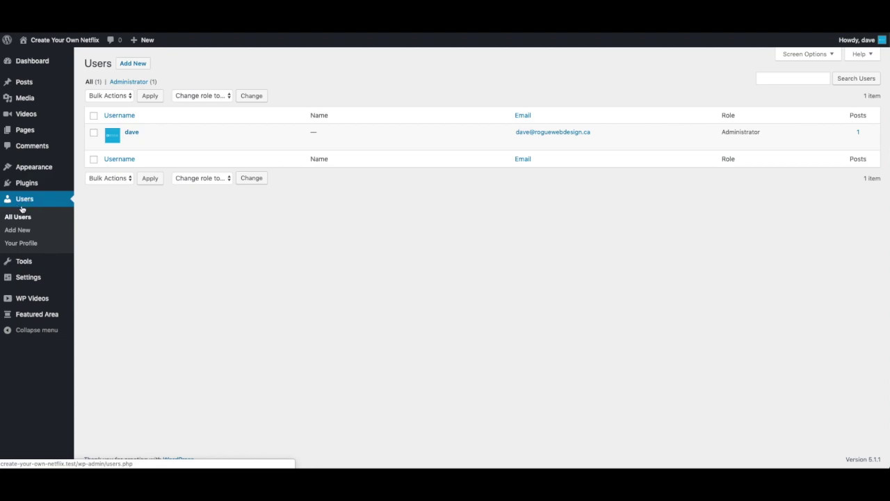
click(130, 142)
scroll(139, 193, down, 2)
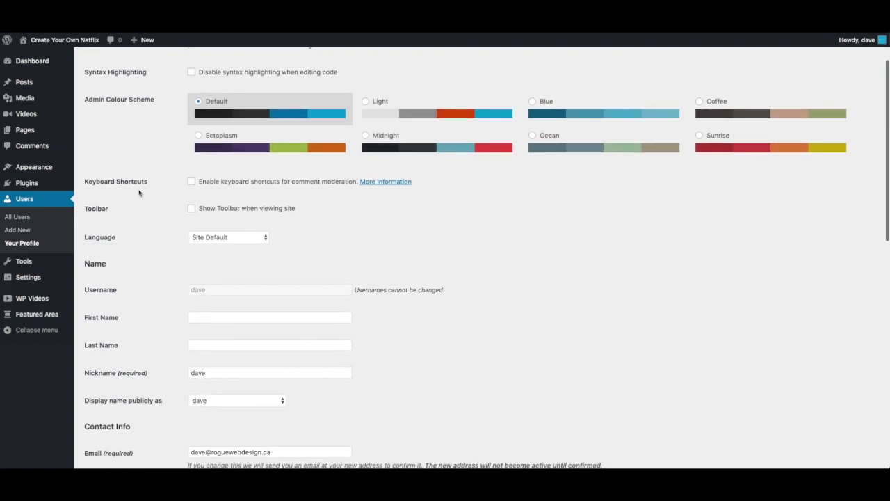
click(191, 209)
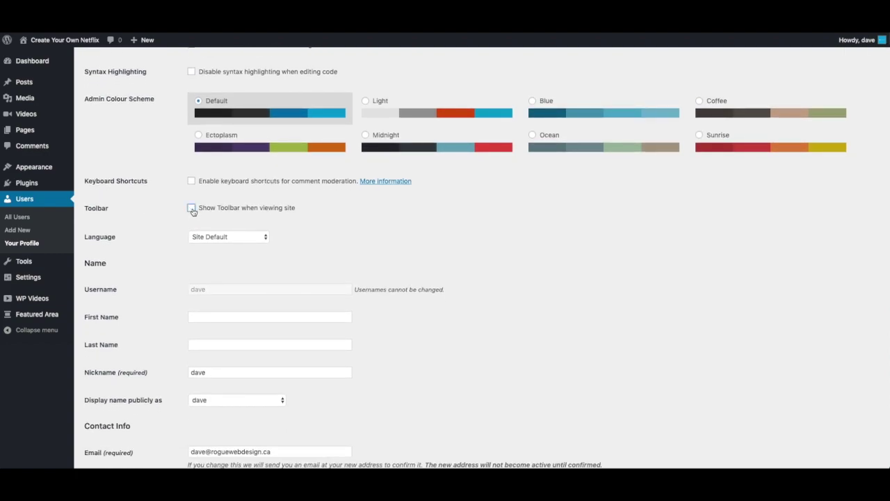
scroll(153, 230, down, 8)
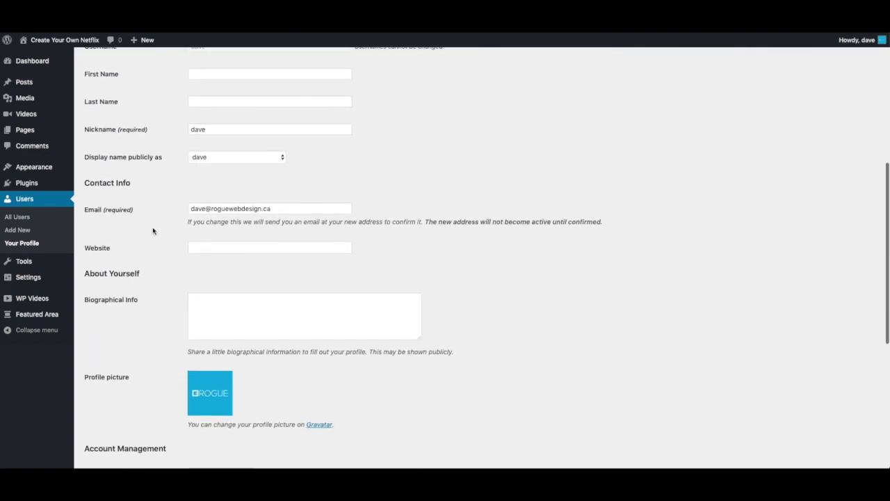
click(117, 415)
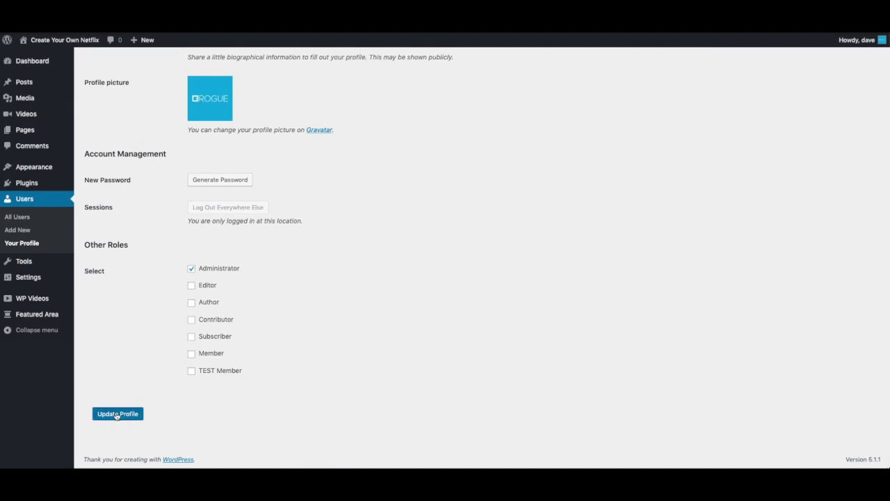
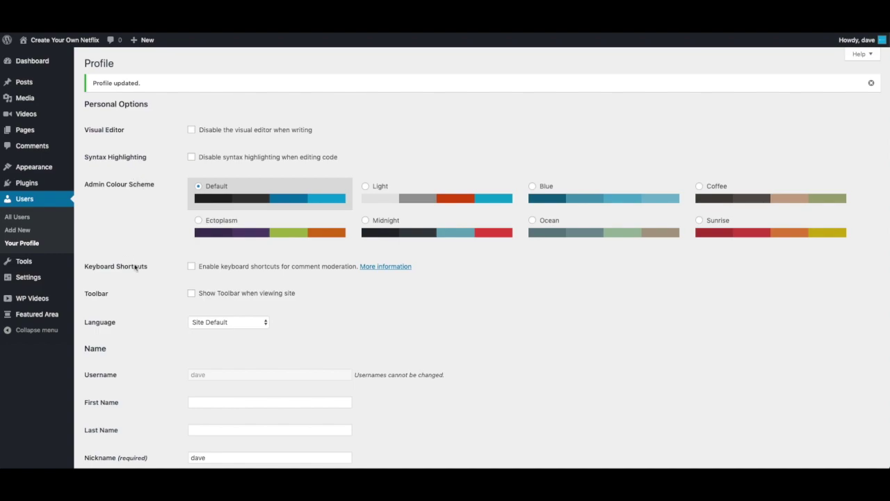
Add a second slide to the Home Slider and create another featured area slider
click(46, 315)
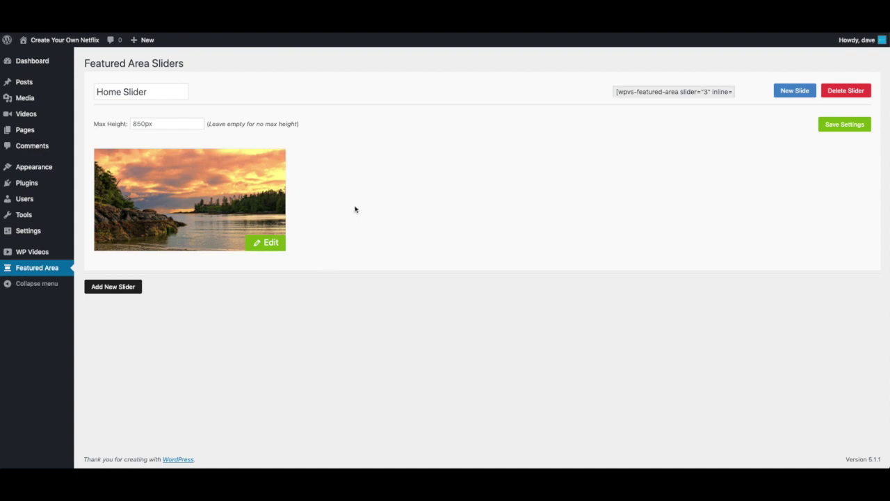
click(790, 92)
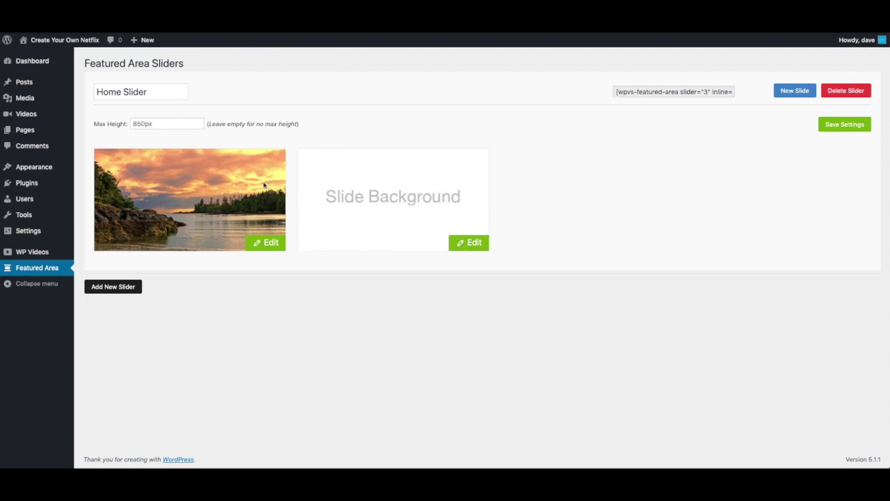
click(118, 287)
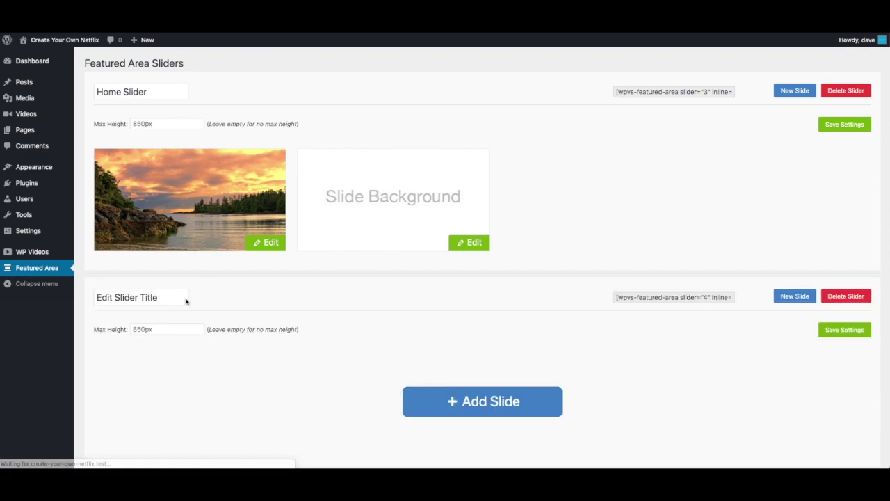
Try to retitle the new slider as "Slider 2"
click(165, 299)
drag(164, 299, 80, 299)
text(Slider 2)
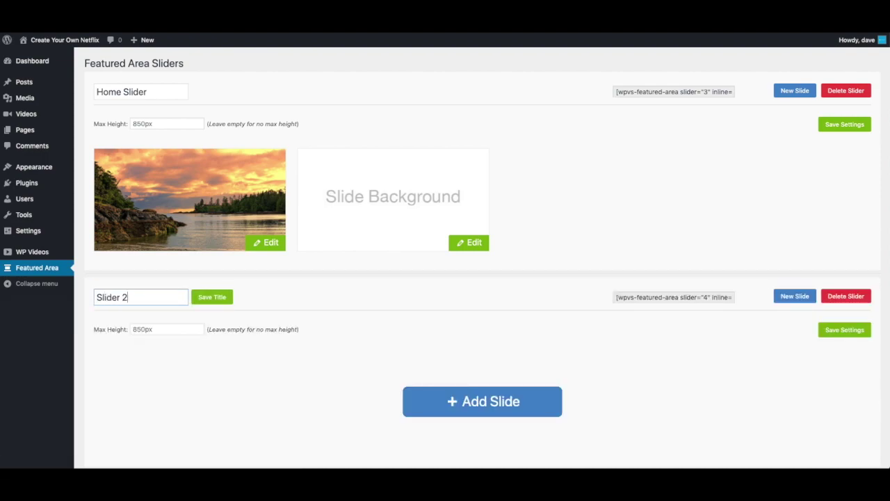
Add a slide to the new slider and open that slide for editing
scroll(510, 288, down, 2)
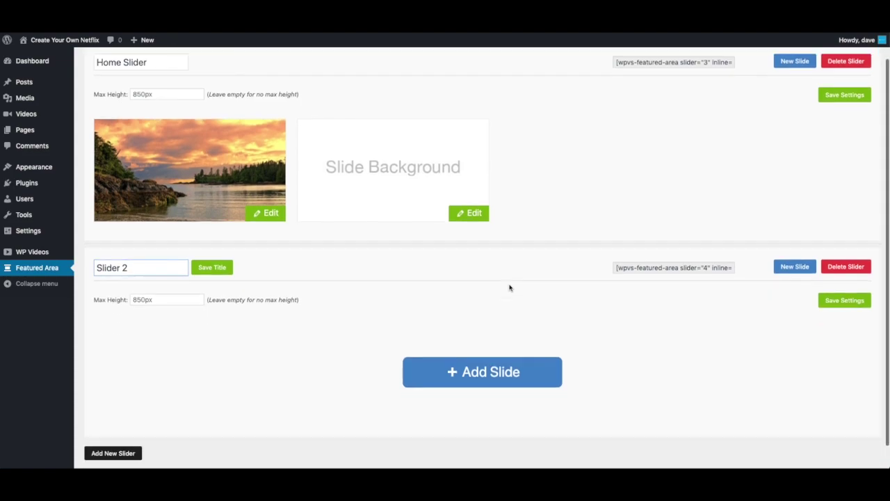
click(478, 355)
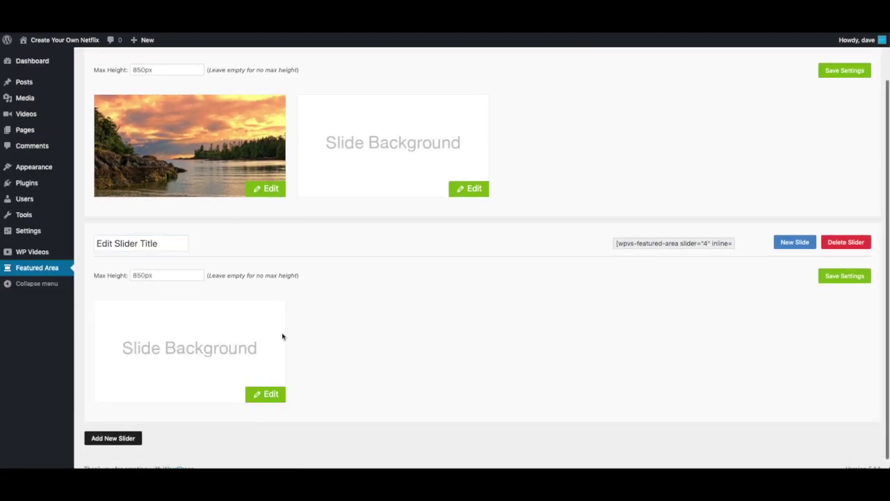
click(261, 393)
scroll(199, 357, down, 1)
click(160, 378)
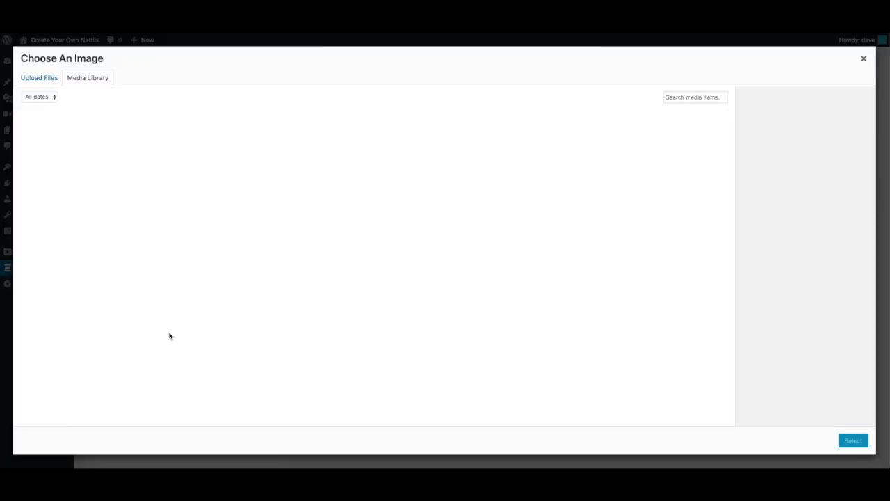
click(57, 157)
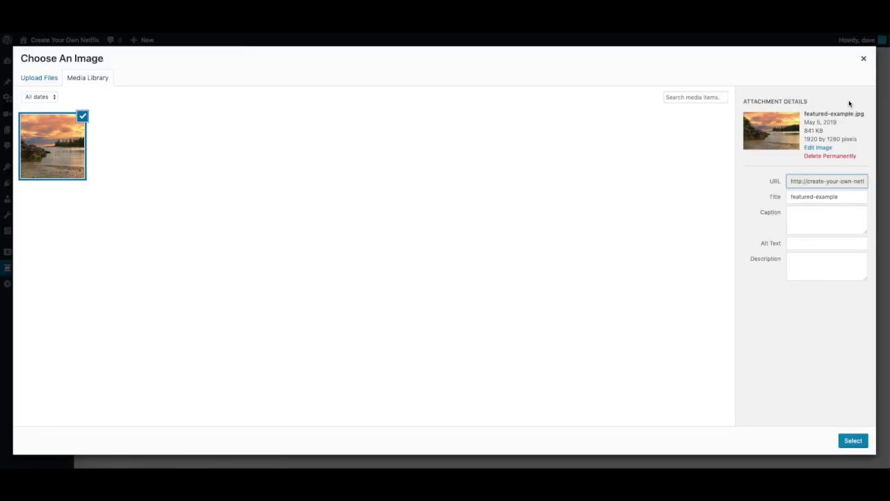
click(863, 61)
Give the new slider's slide the heading "Another Slider" and the description "Another Slider description"
scroll(403, 248, down, 5)
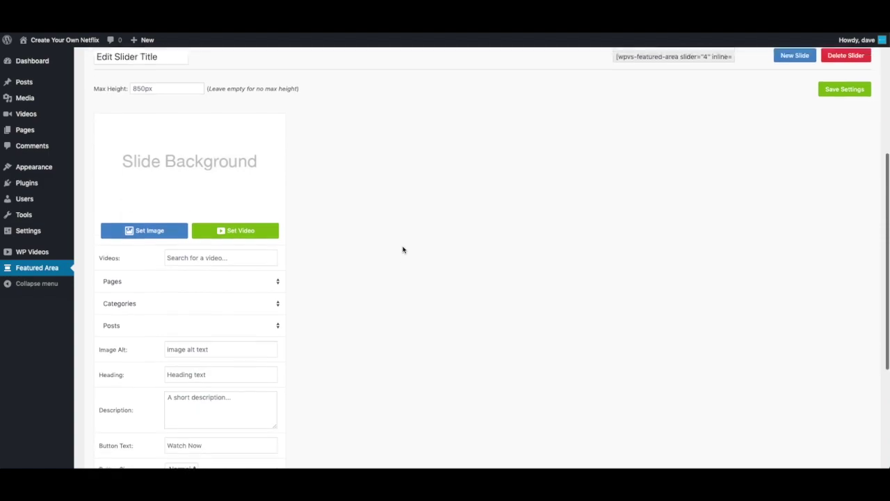
click(215, 293)
text(Ano)
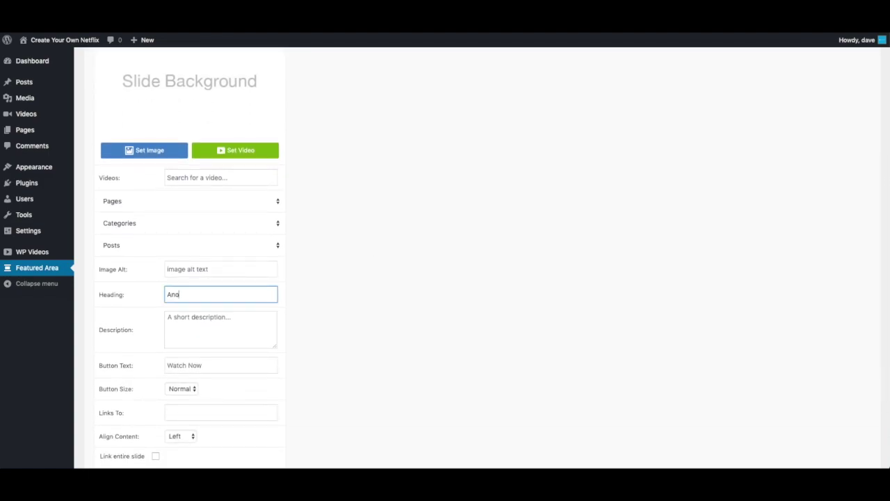
text(ther Slider)
key(ctrl+a)
key(ctrl+c)
click(229, 327)
key(ctrl+v)
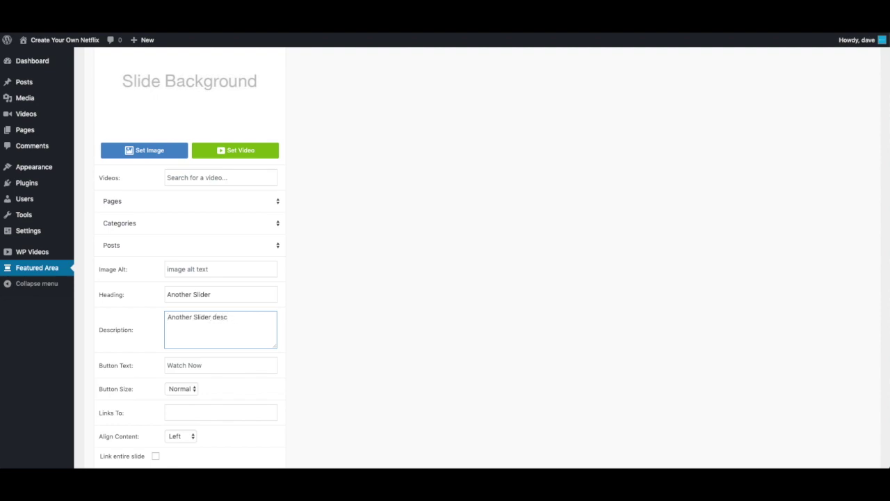
text(description)
Set the slide's button text to "Watch Now" with a link to /account and save the slide
scroll(310, 313, down, 3)
click(216, 251)
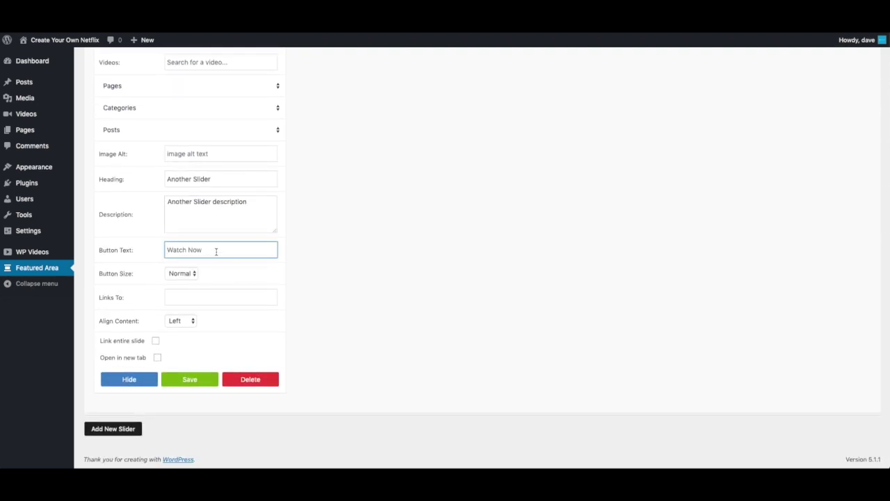
text(W)
click(214, 297)
text(/account)
click(199, 382)
scroll(348, 275, up, 10)
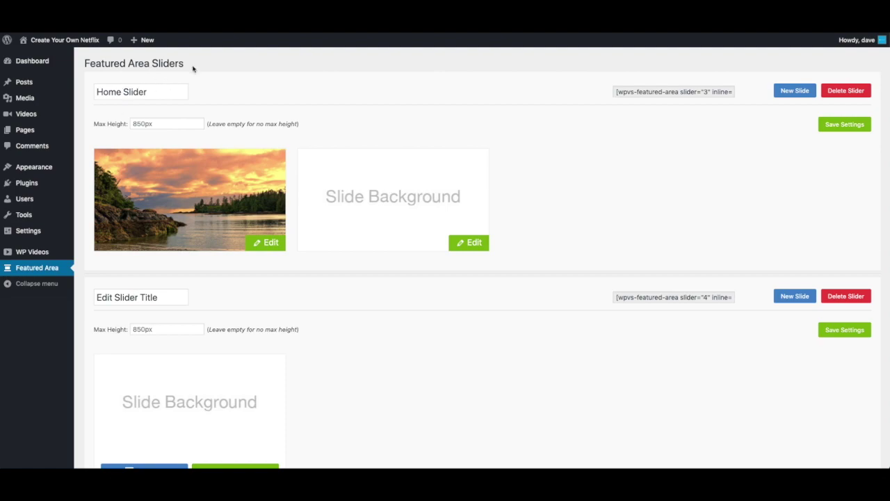
Switch the Home page's featured area slider to "Edit Slider Title", update the page and reload the live site
click(35, 131)
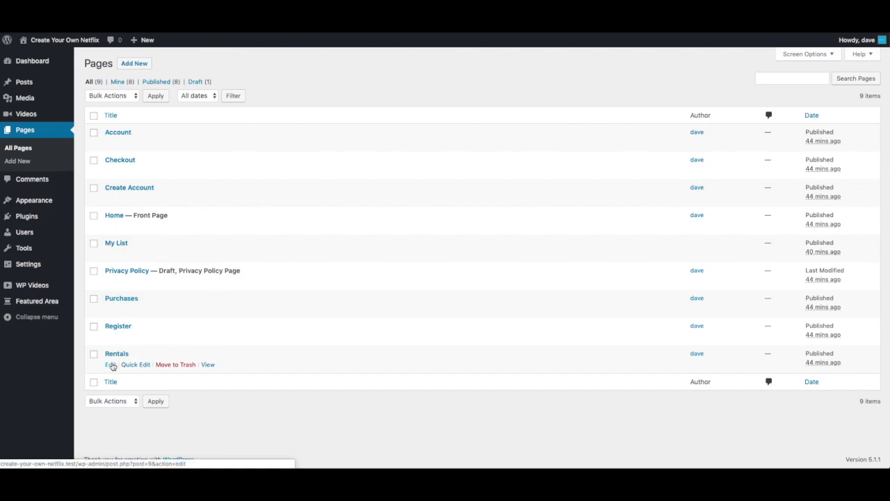
click(109, 225)
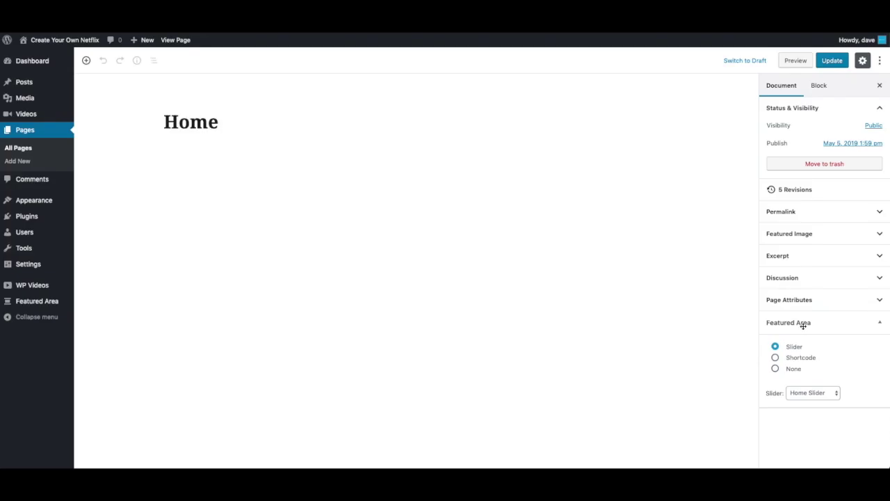
click(819, 391)
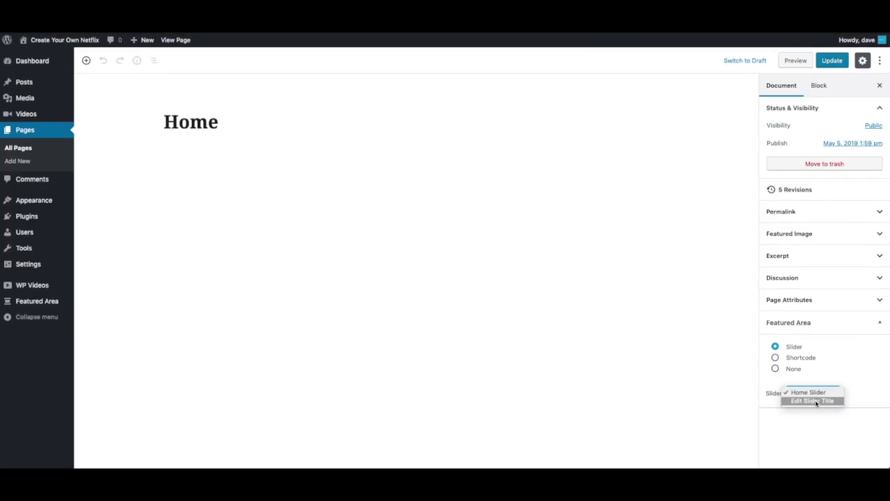
click(816, 401)
click(832, 60)
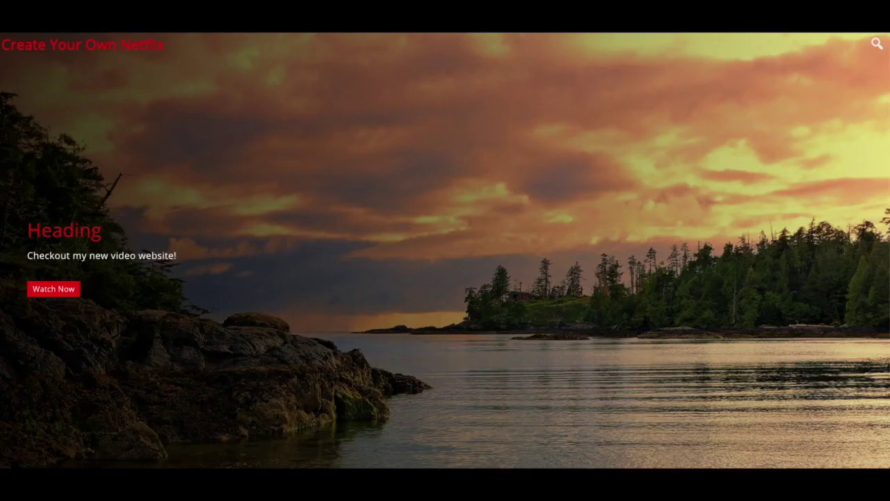
key(F5)
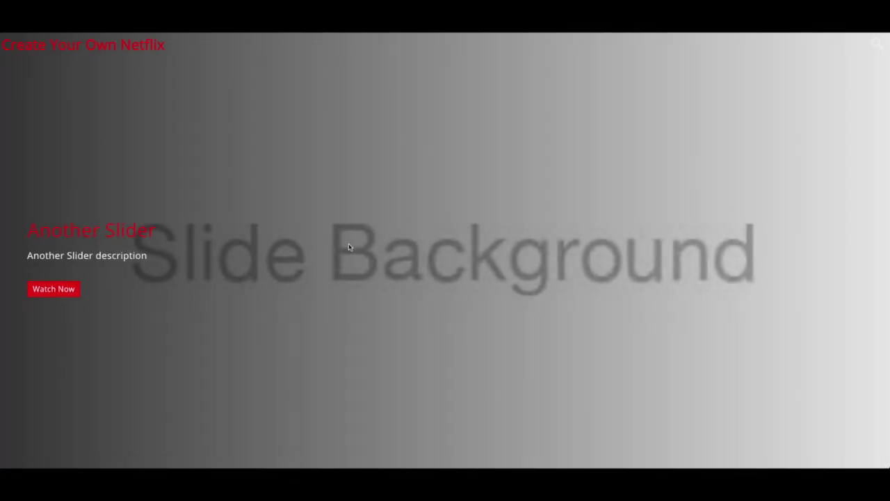
Save featured-example.jpg as the background image of the "Another Slider" slide and reload the live home page
key(ctrl+Tab)
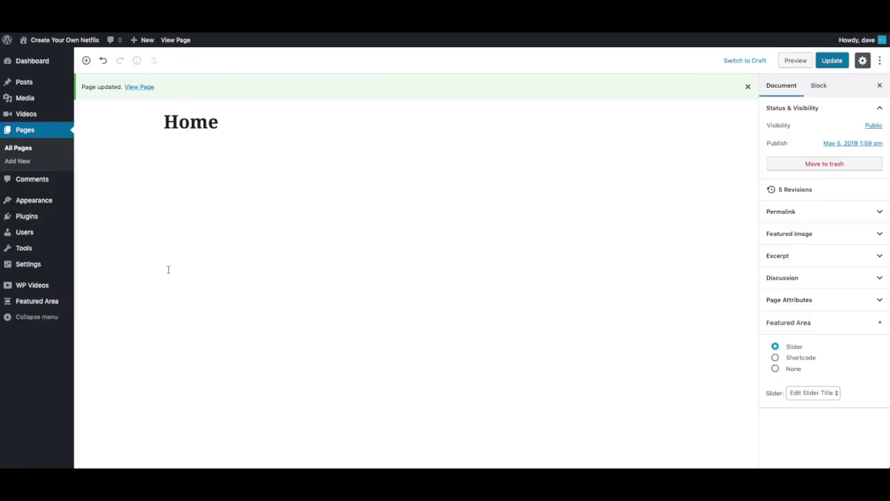
click(60, 302)
scroll(221, 257, down, 2)
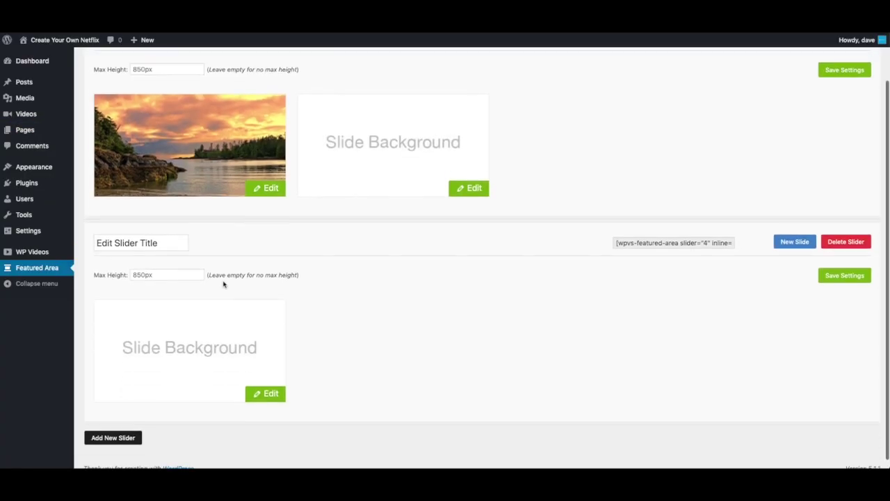
click(264, 383)
scroll(173, 273, down, 4)
click(163, 255)
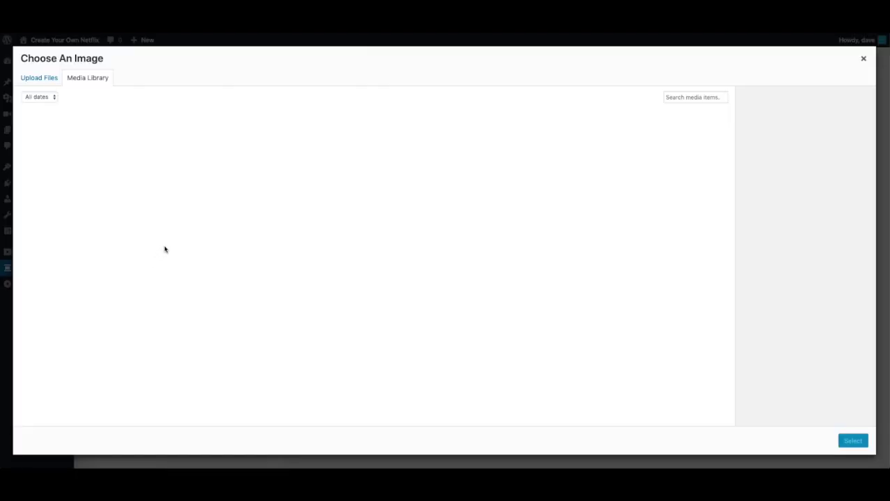
click(52, 146)
click(852, 440)
scroll(189, 345, down, 5)
click(192, 376)
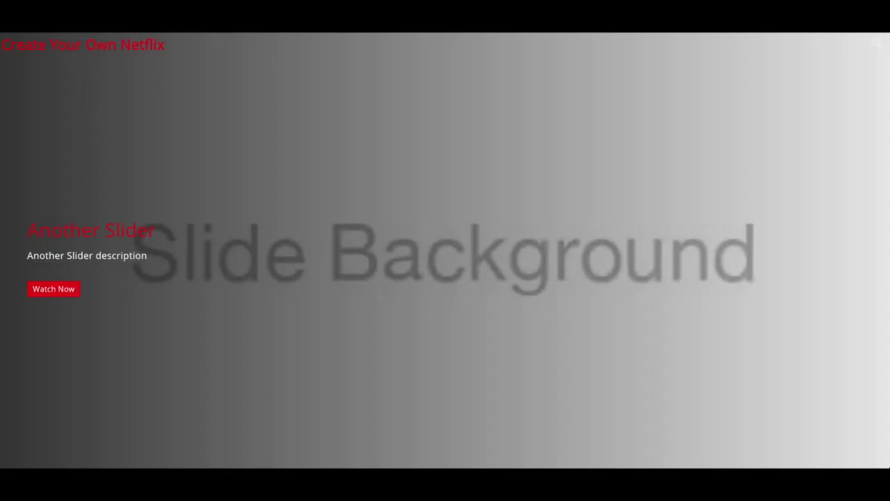
key(F5)
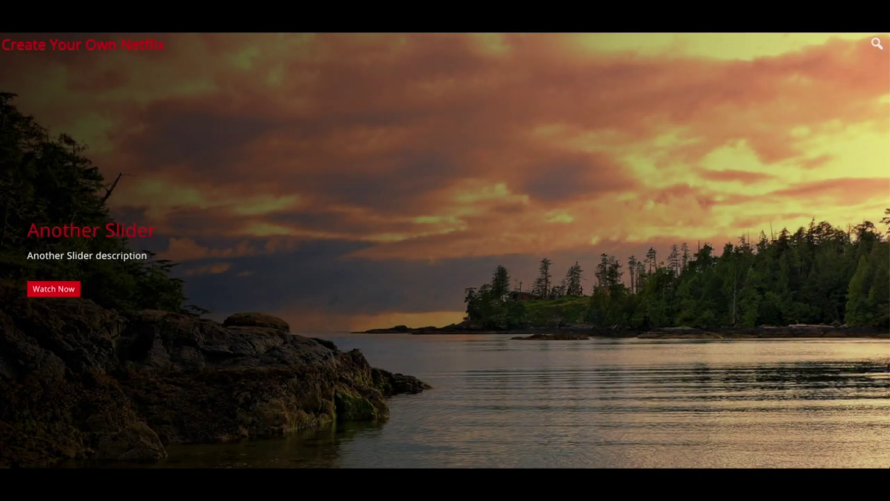